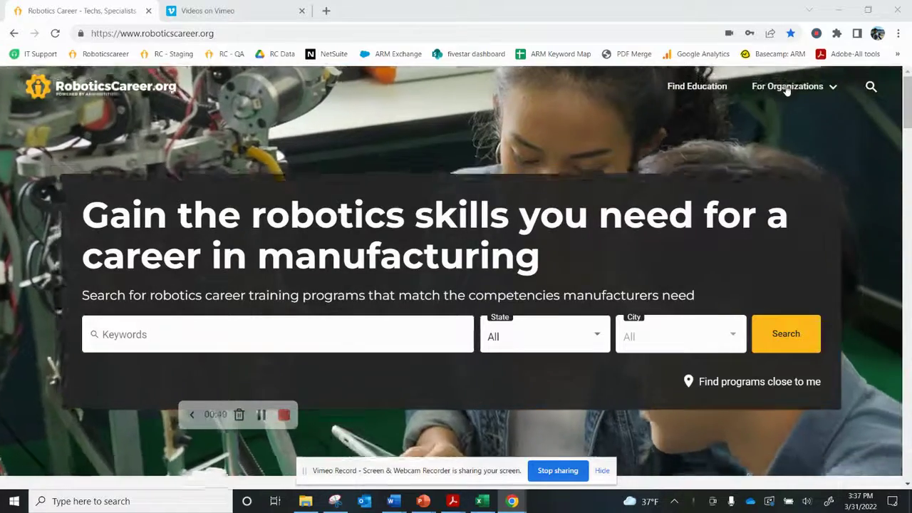
Sign in to the ARM Institute - Testing organization account with the autofilled credentials
left_click(787, 89)
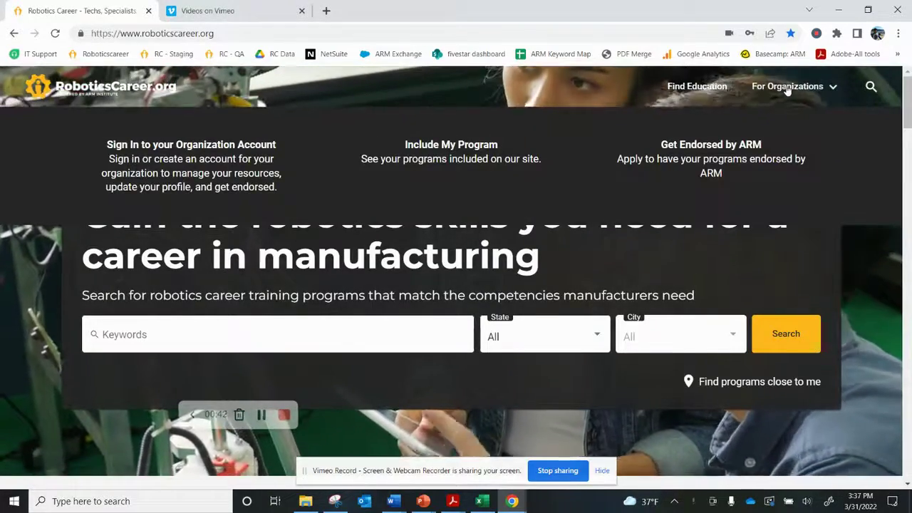
left_click(243, 154)
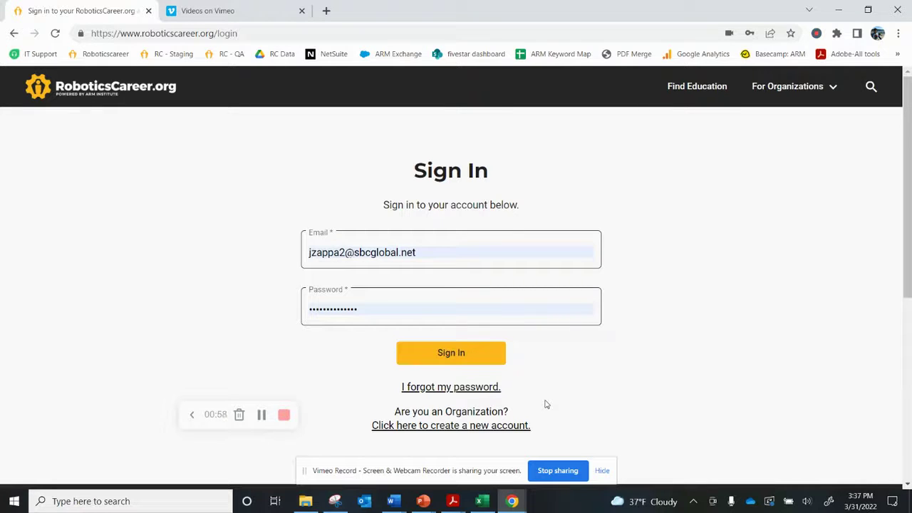
left_click(482, 362)
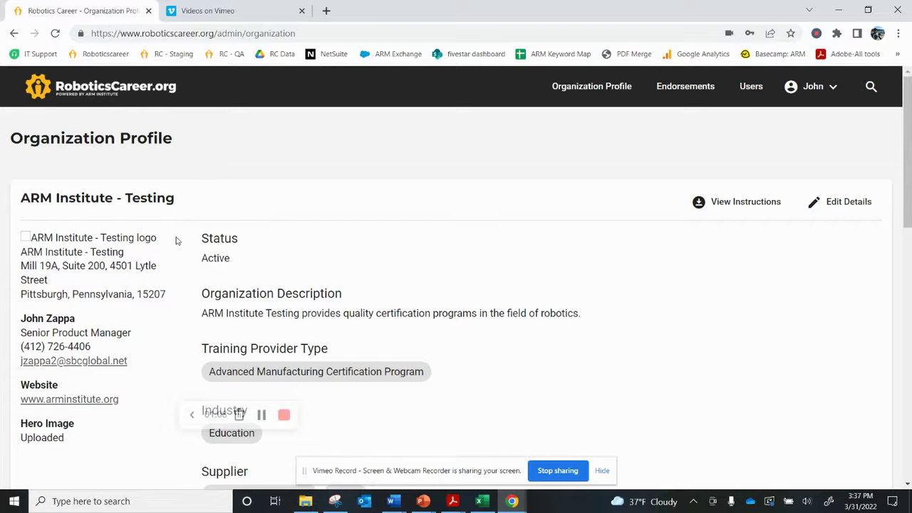
Find Certificate for Robotics Technician in All Assets, confirm its 03/23/2022 expiration, and open its details
scroll(177, 241, "down", 1)
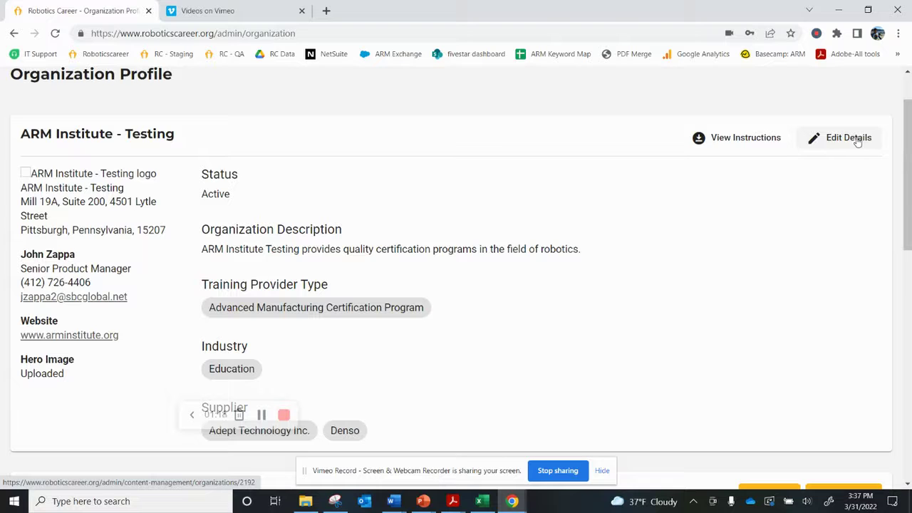
scroll(401, 176, "down", 4)
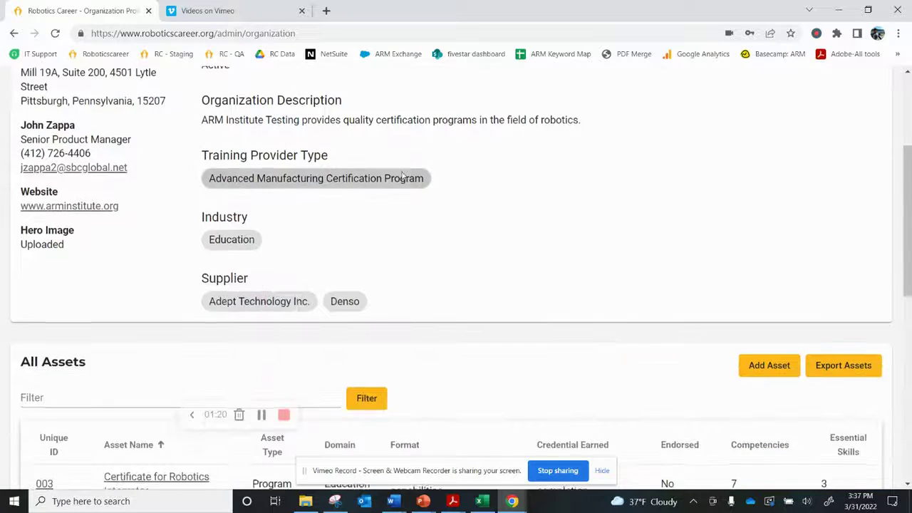
scroll(401, 178, "down", 1)
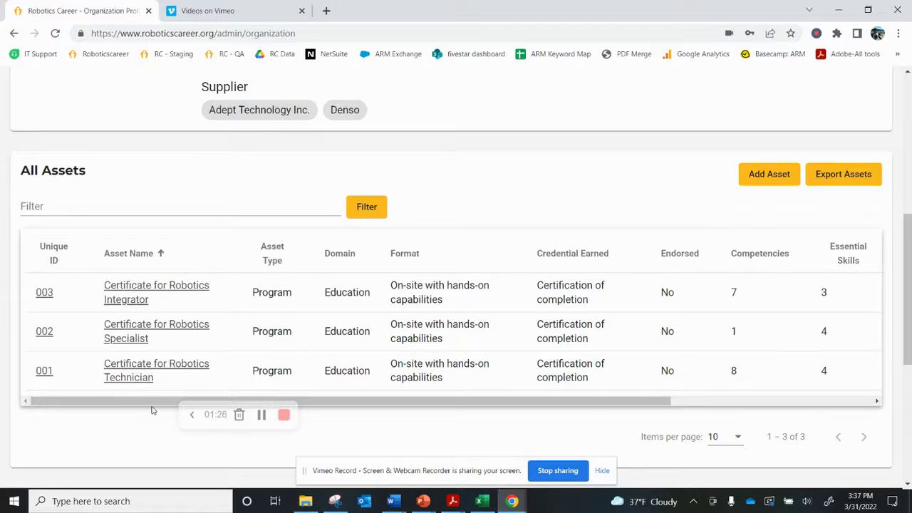
left_click_drag(151, 407, 400, 372)
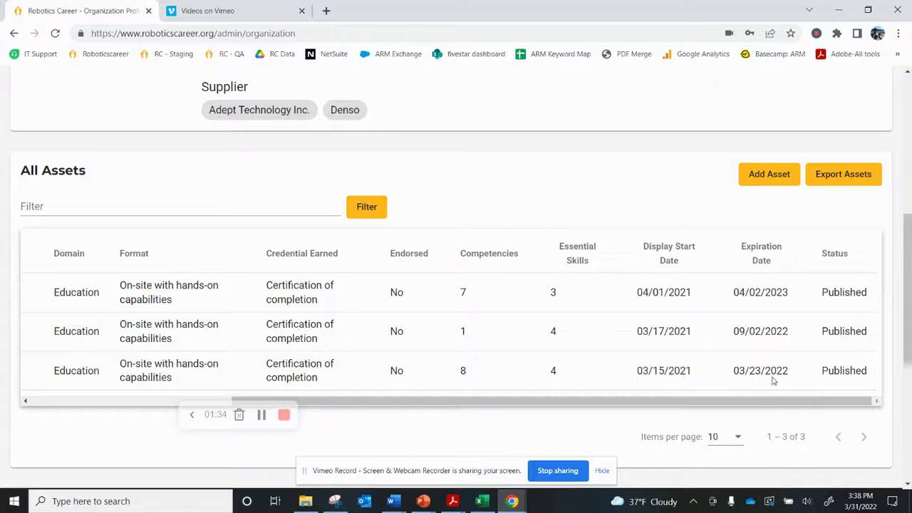
left_click_drag(757, 412, 463, 433)
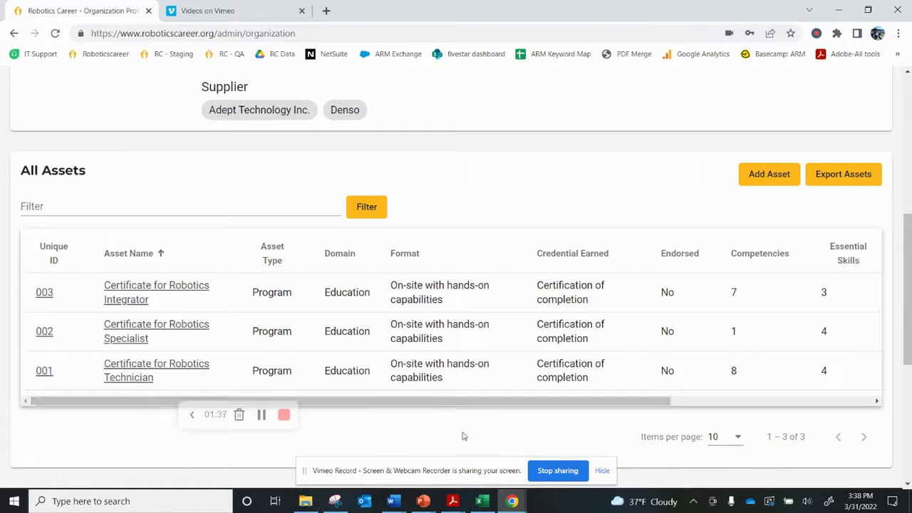
left_click(129, 367)
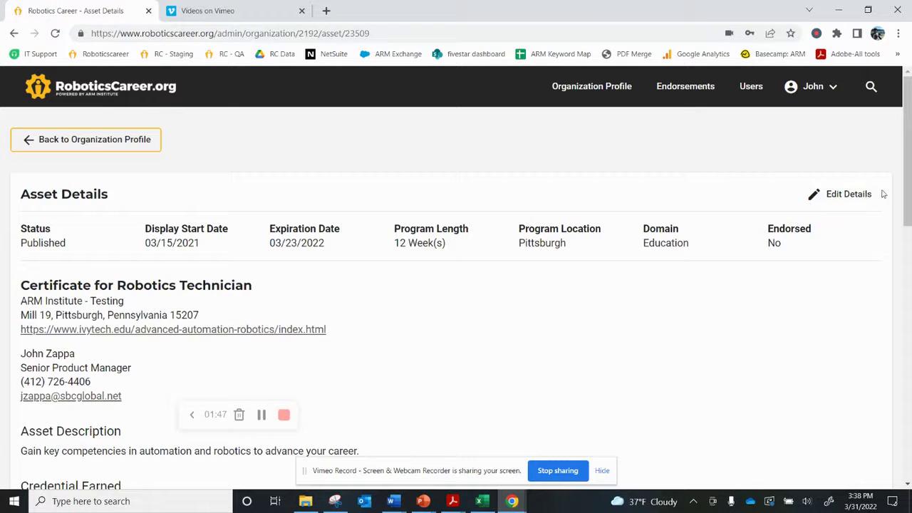
Open the Edit Program form for Certificate for Robotics Technician
left_click(841, 194)
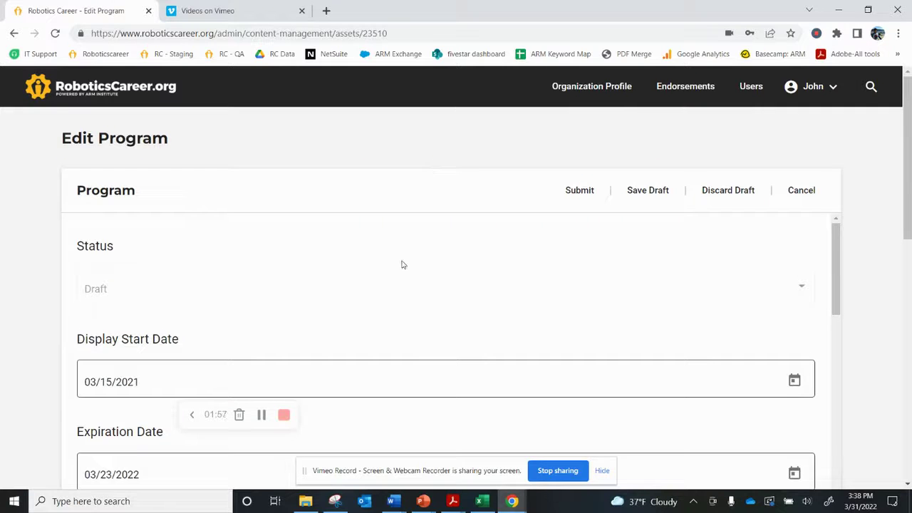
scroll(401, 264, "down", 2)
Change the program's expiration year from 2022 to 2023
left_click(143, 346)
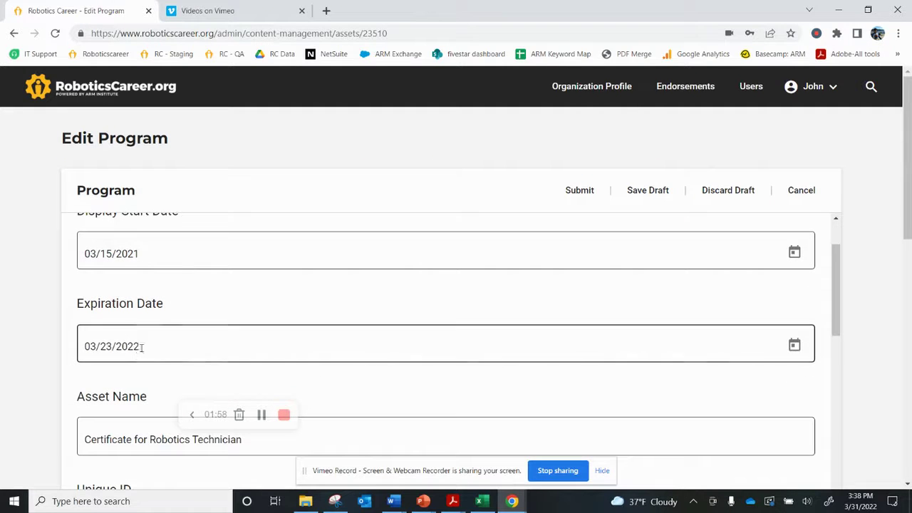
key("BackSpace")
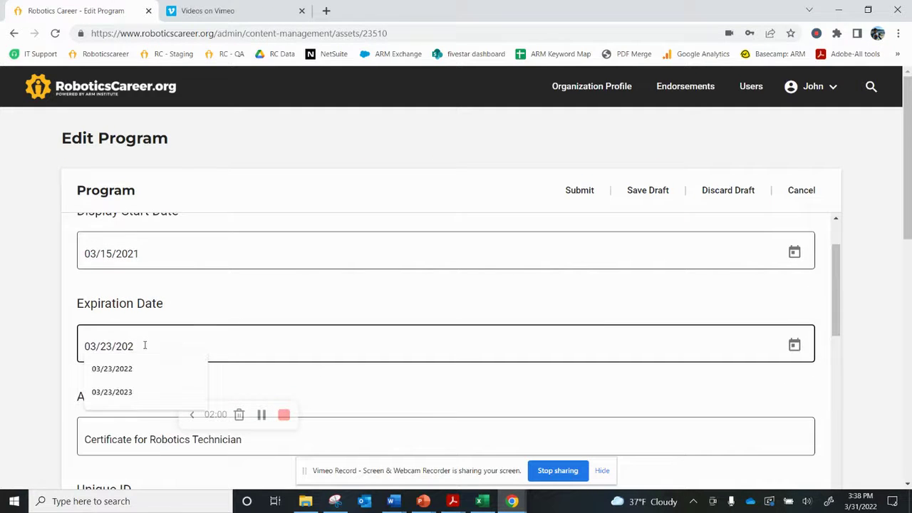
type("3")
Add a second Target Audience entry set to Veterans with Disabilities
scroll(73, 372, "down", 8)
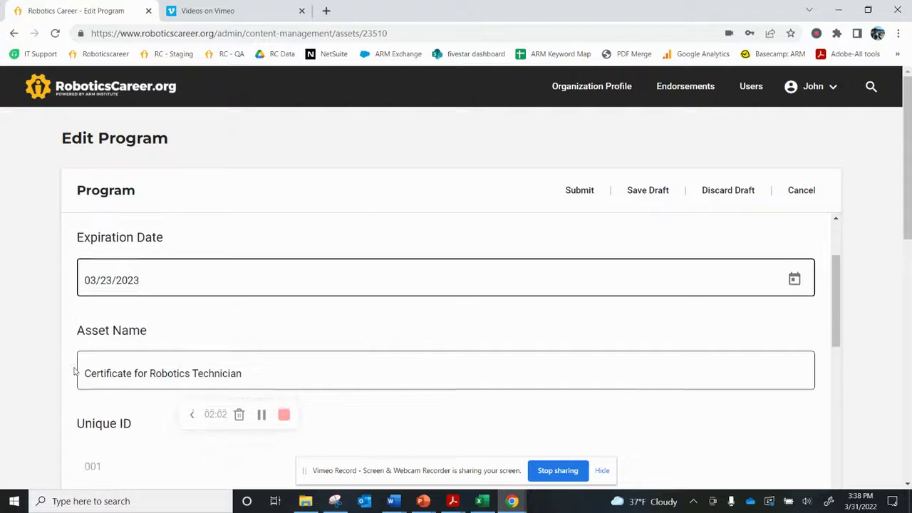
scroll(80, 373, "down", 2)
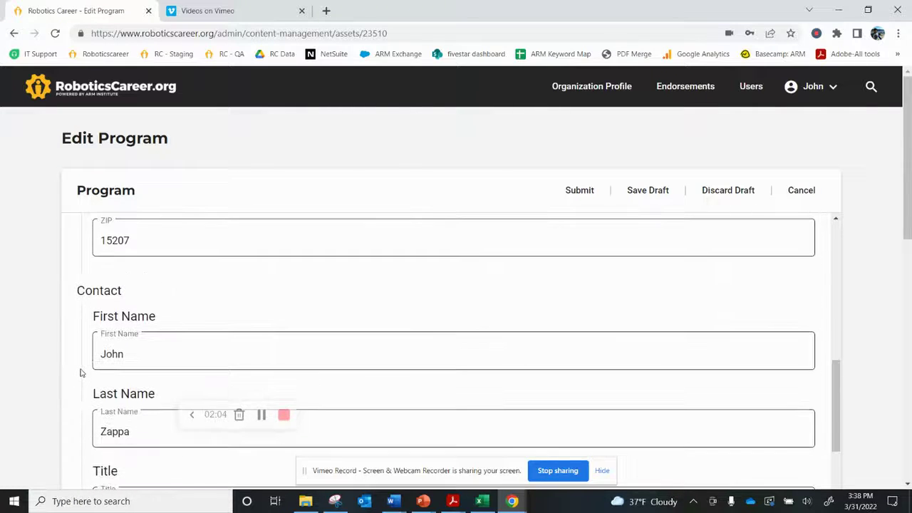
scroll(103, 375, "down", 8)
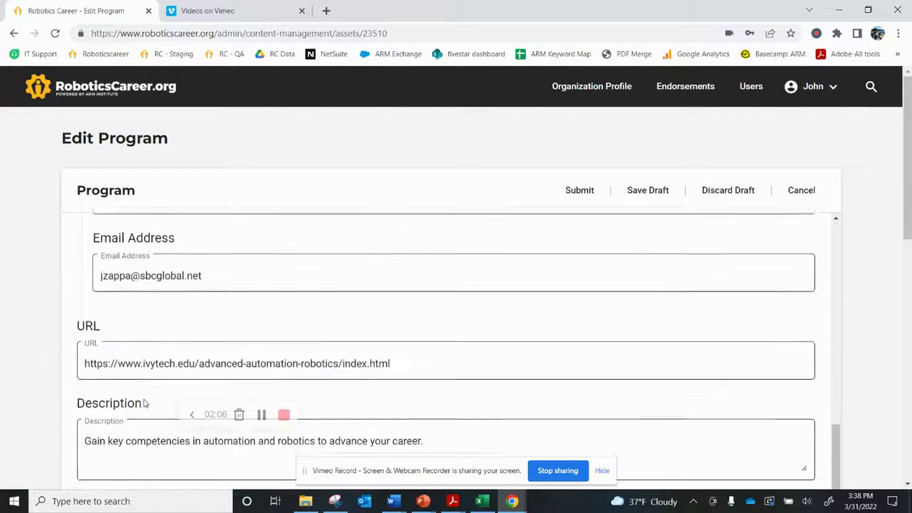
scroll(204, 321, "down", 4)
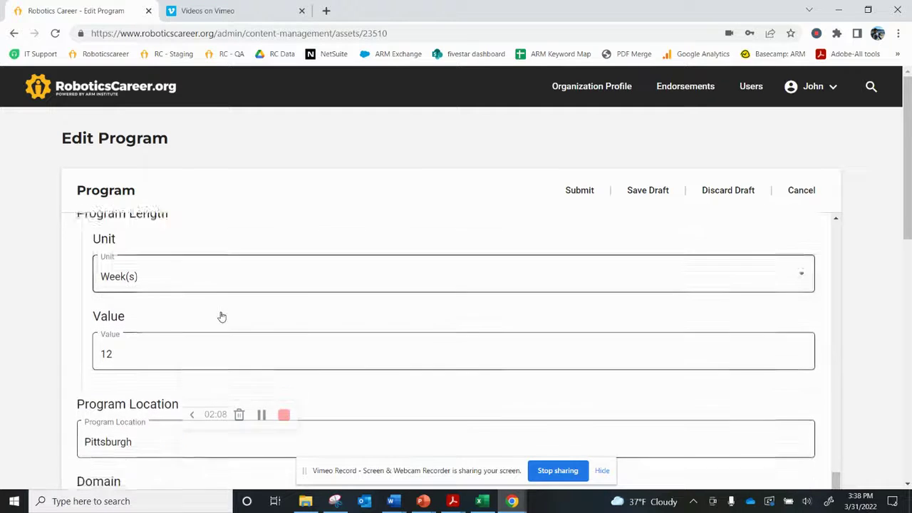
scroll(221, 316, "down", 4)
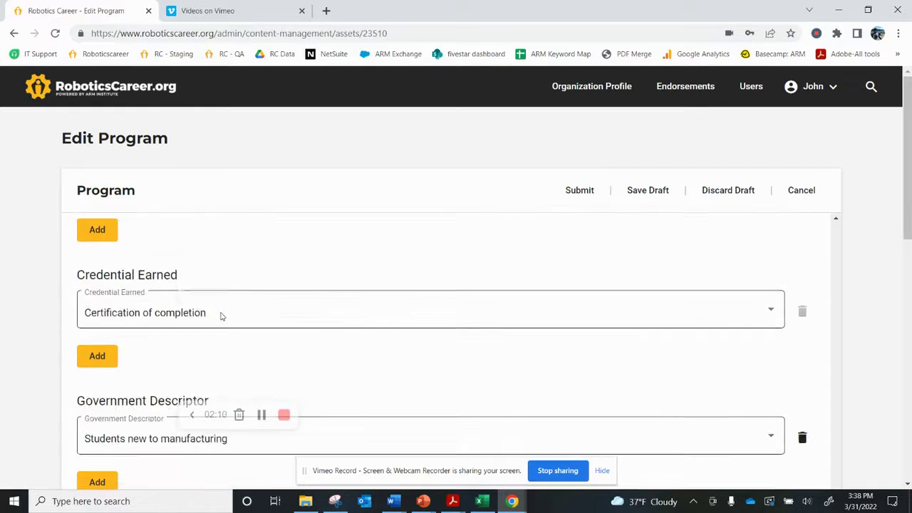
scroll(221, 317, "down", 5)
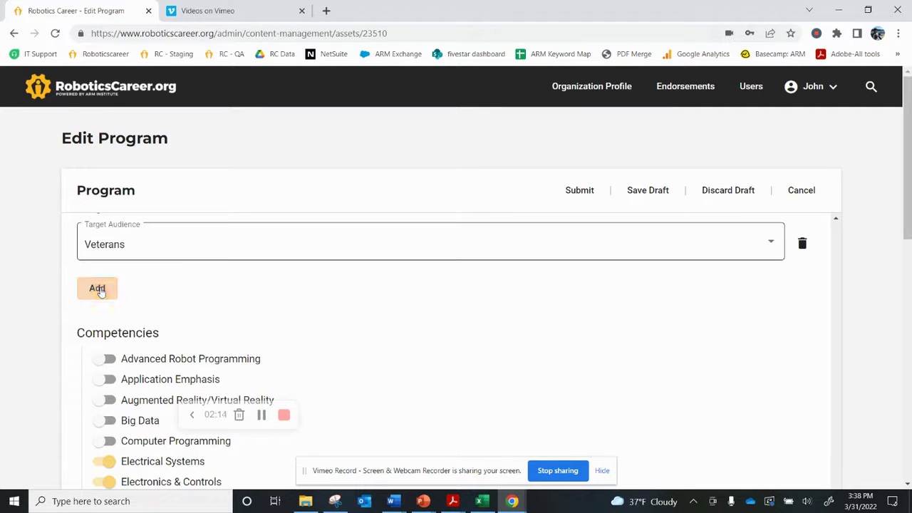
left_click(98, 289)
scroll(152, 292, "up", 1)
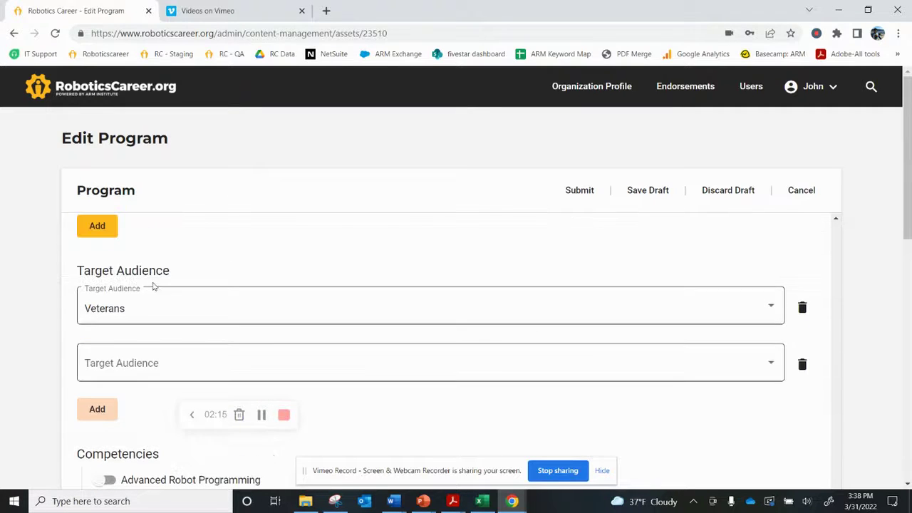
left_click(154, 364)
scroll(169, 313, "down", 3)
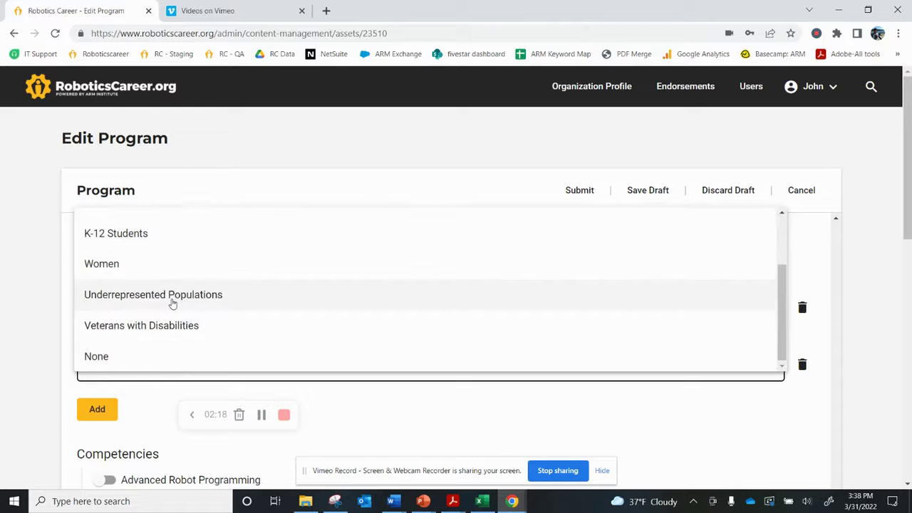
left_click(178, 325)
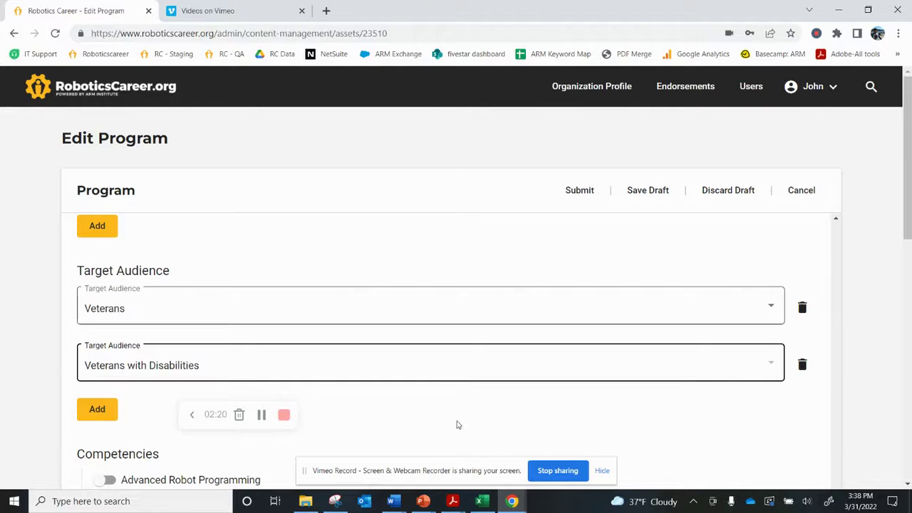
Turn on the Vision competency in the program's Competencies list
scroll(444, 408, "down", 1)
scroll(438, 375, "down", 3)
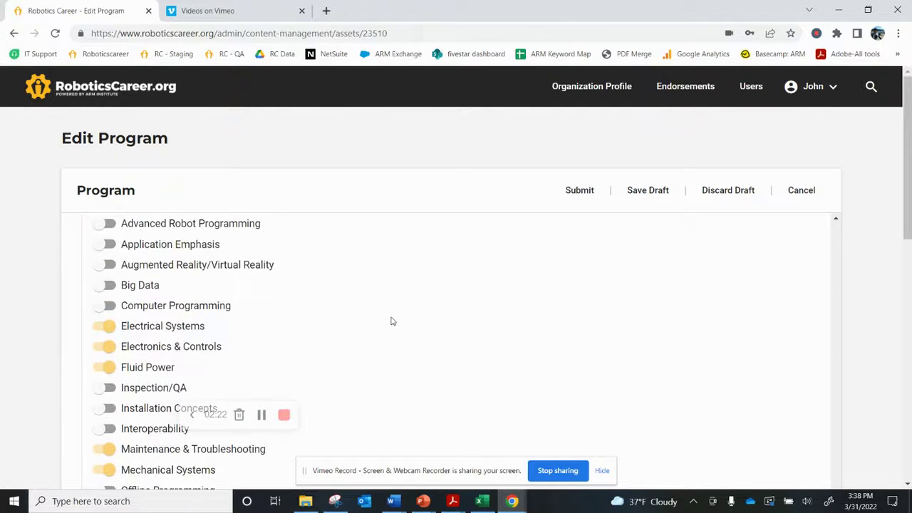
scroll(391, 321, "up", 1)
scroll(311, 306, "down", 5)
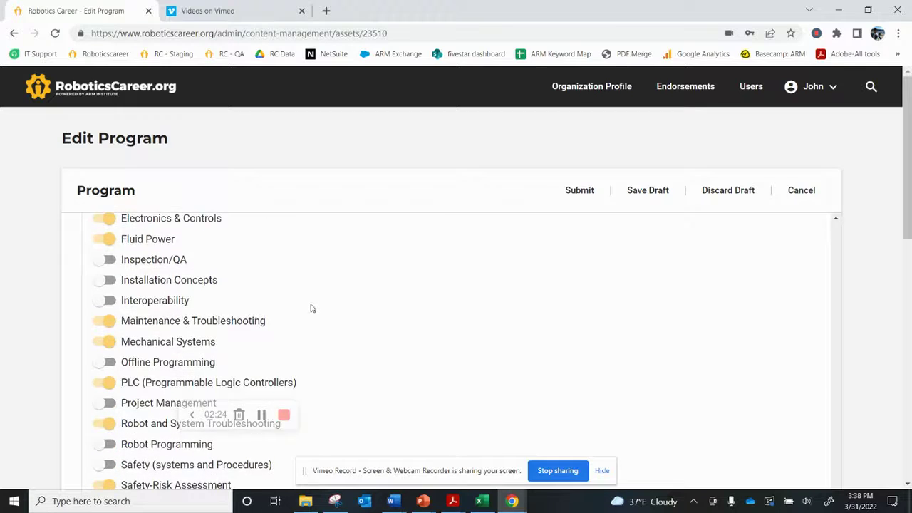
scroll(311, 308, "down", 1)
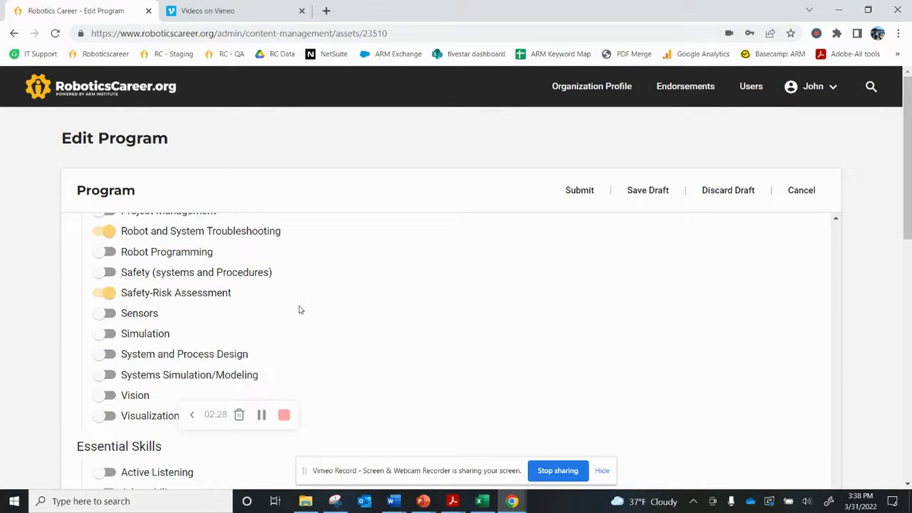
left_click(107, 396)
Submit the edited Certificate for Robotics Technician program
left_click(580, 192)
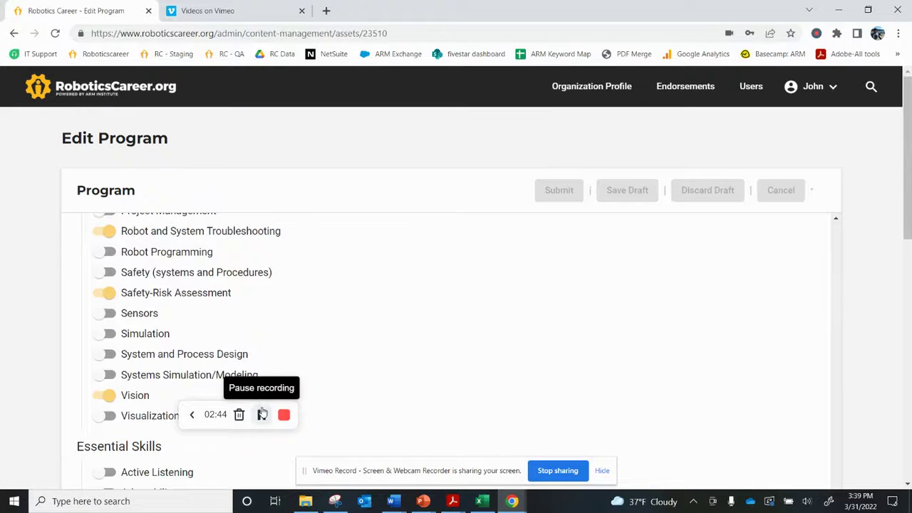
Sign out of the organization account and return to the public home page
left_click(825, 91)
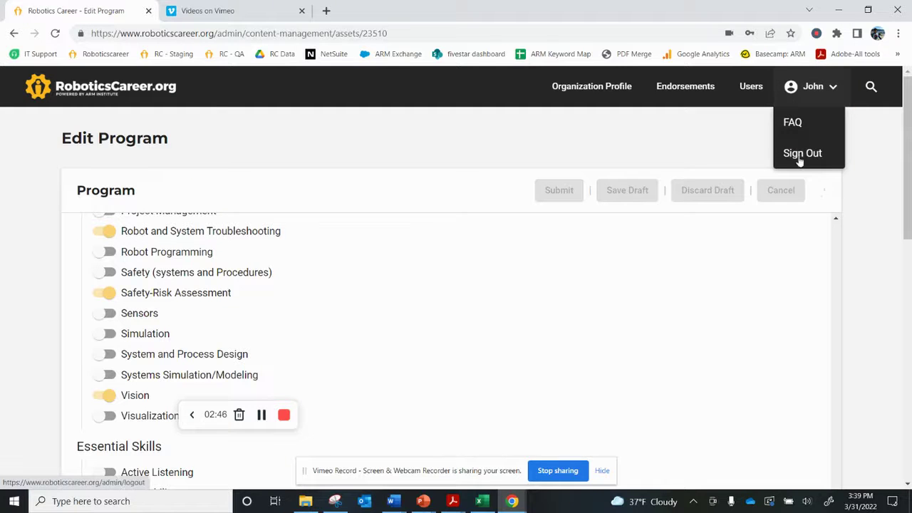
left_click(799, 155)
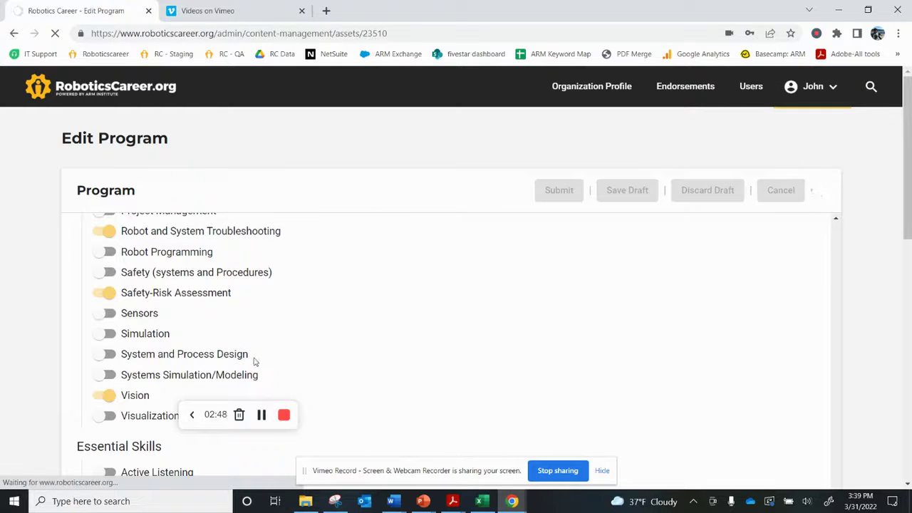
left_click(115, 91)
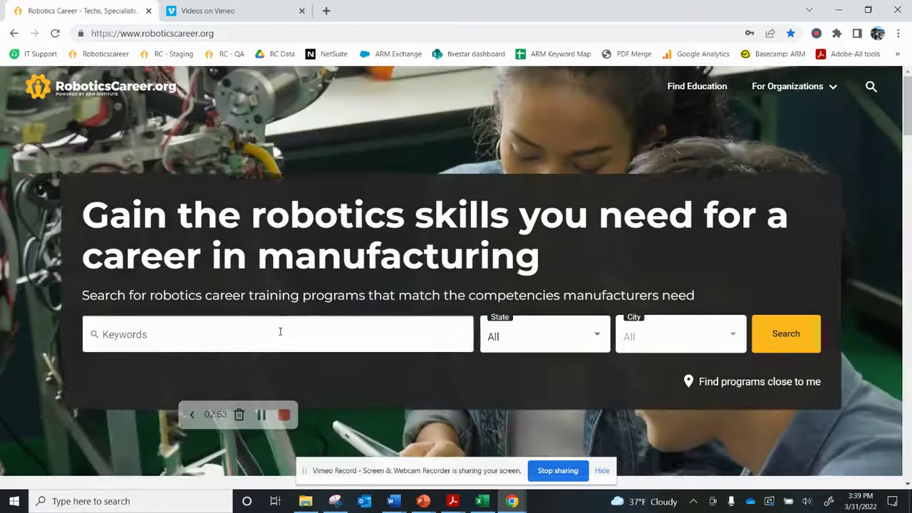
Search programs for 'ARM Institute - Testing' and review the two results
left_click(282, 333)
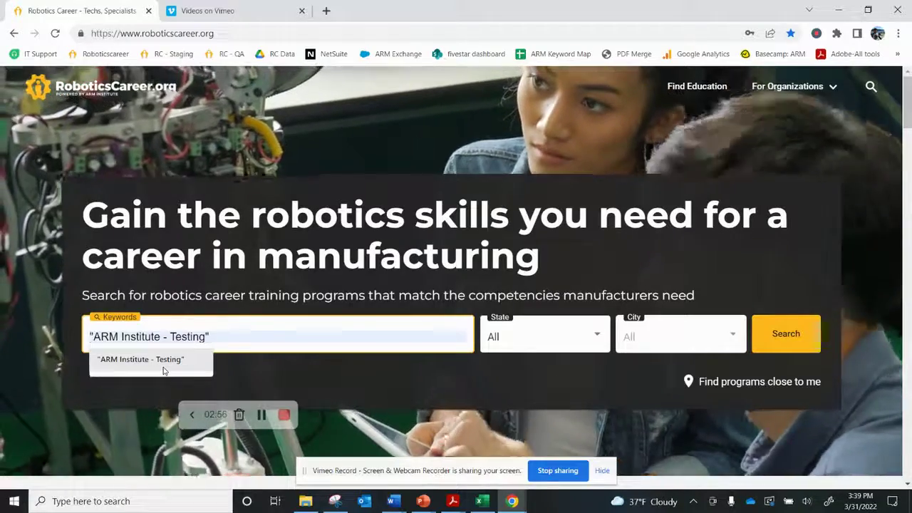
left_click(163, 367)
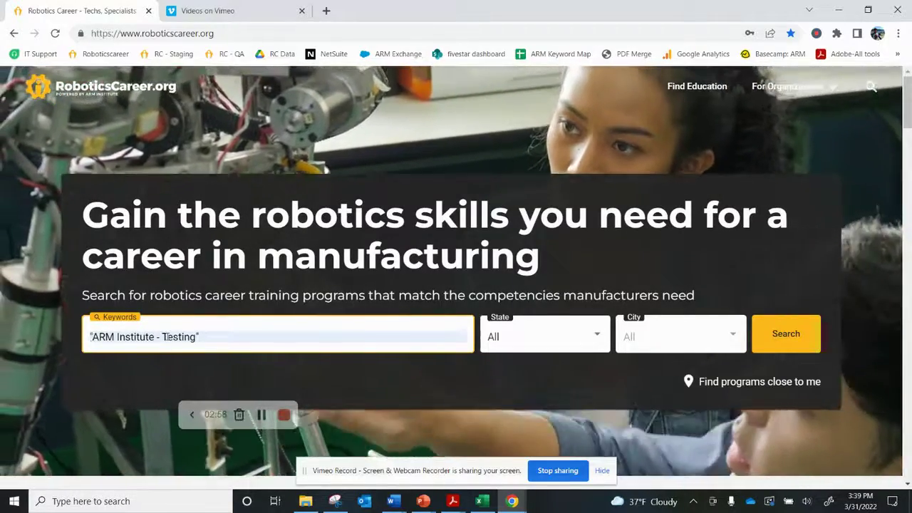
left_click(800, 342)
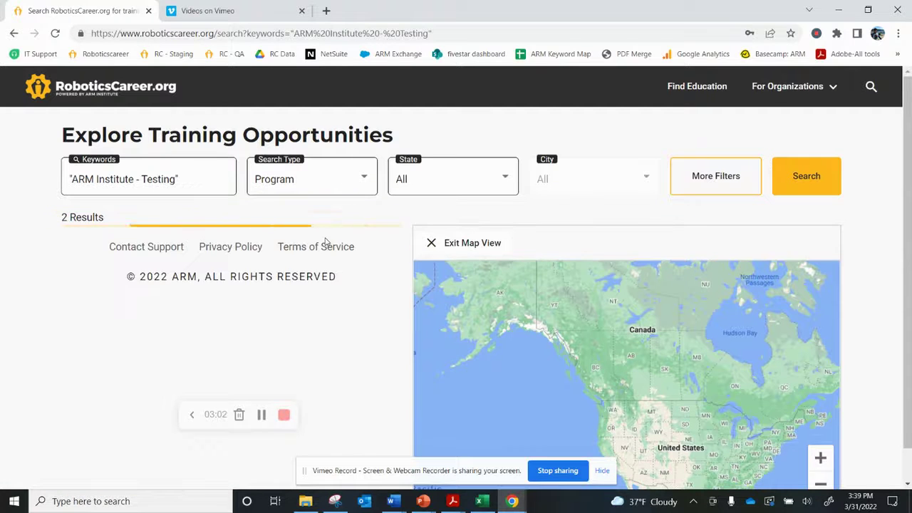
scroll(323, 263, "down", 2)
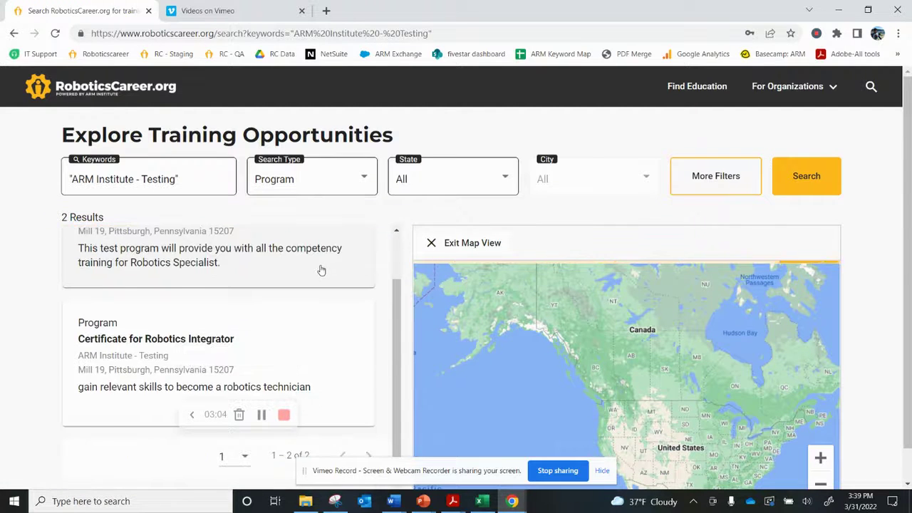
scroll(320, 269, "up", 1)
scroll(277, 281, "down", 2)
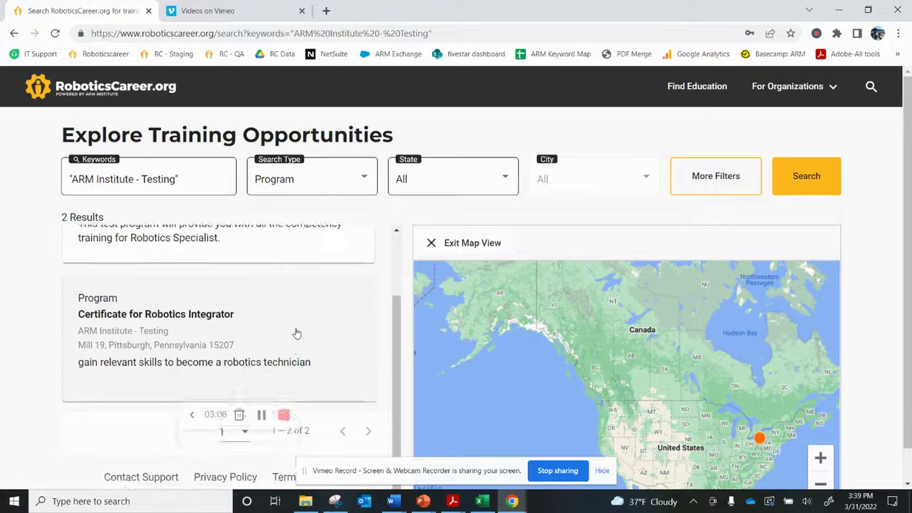
scroll(297, 333, "up", 3)
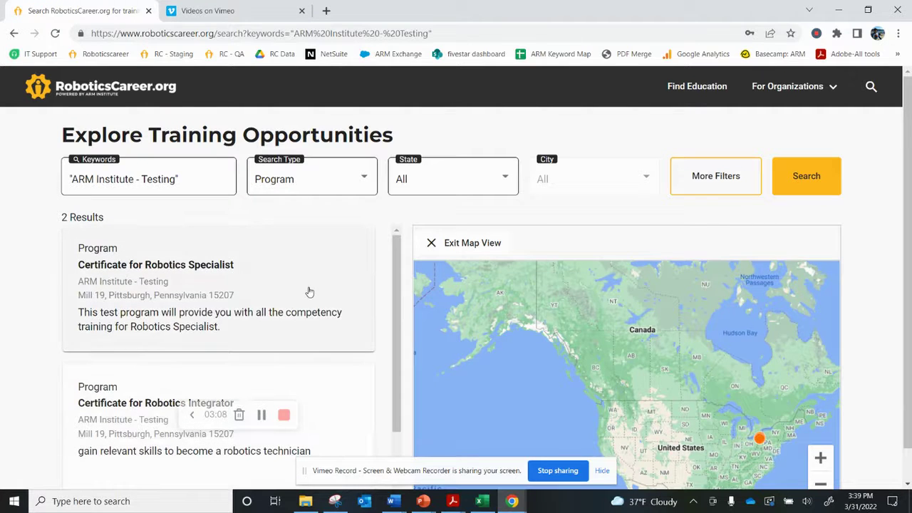